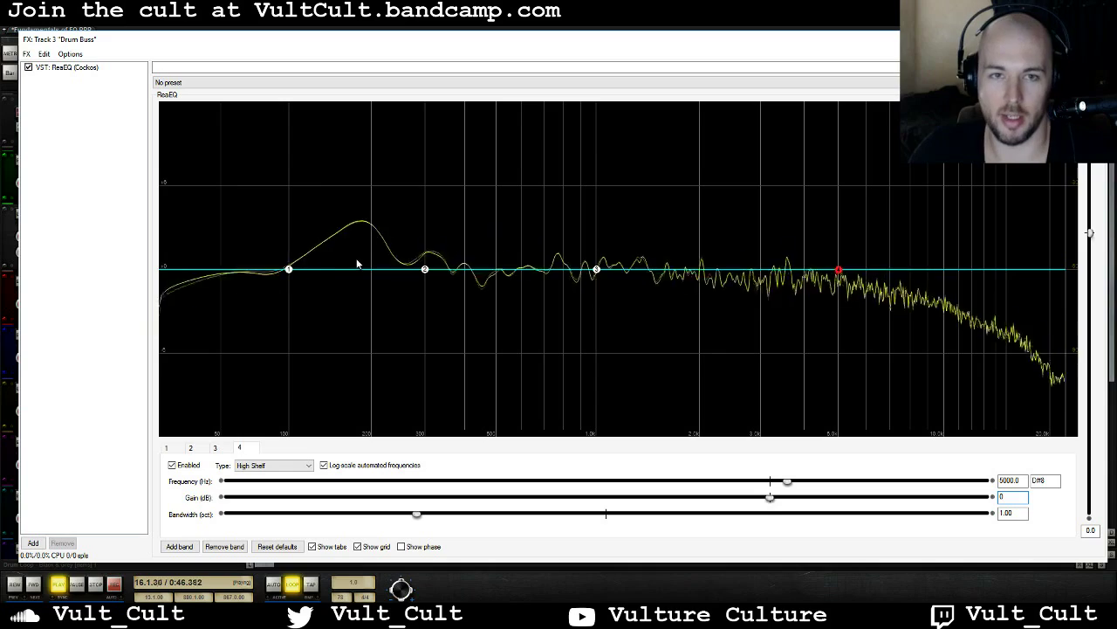
# Boost the 100 Hz low shelf to about 6 dB, then return its gain to 0 dB
pyautogui.click(290, 272)
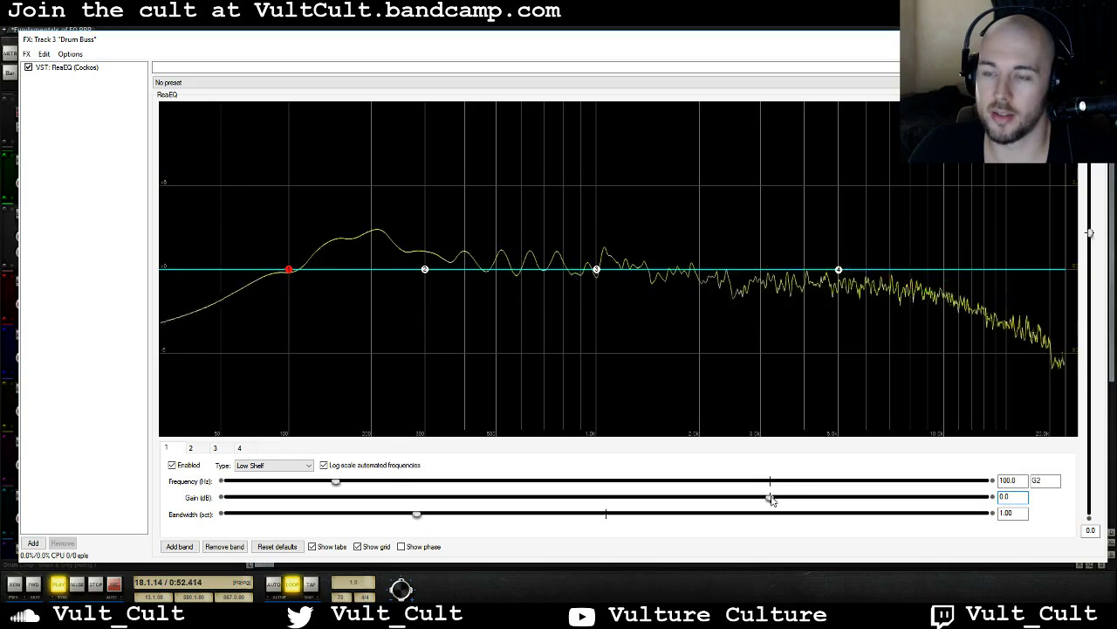
pyautogui.moveTo(773, 499); pyautogui.dragTo(873, 496)
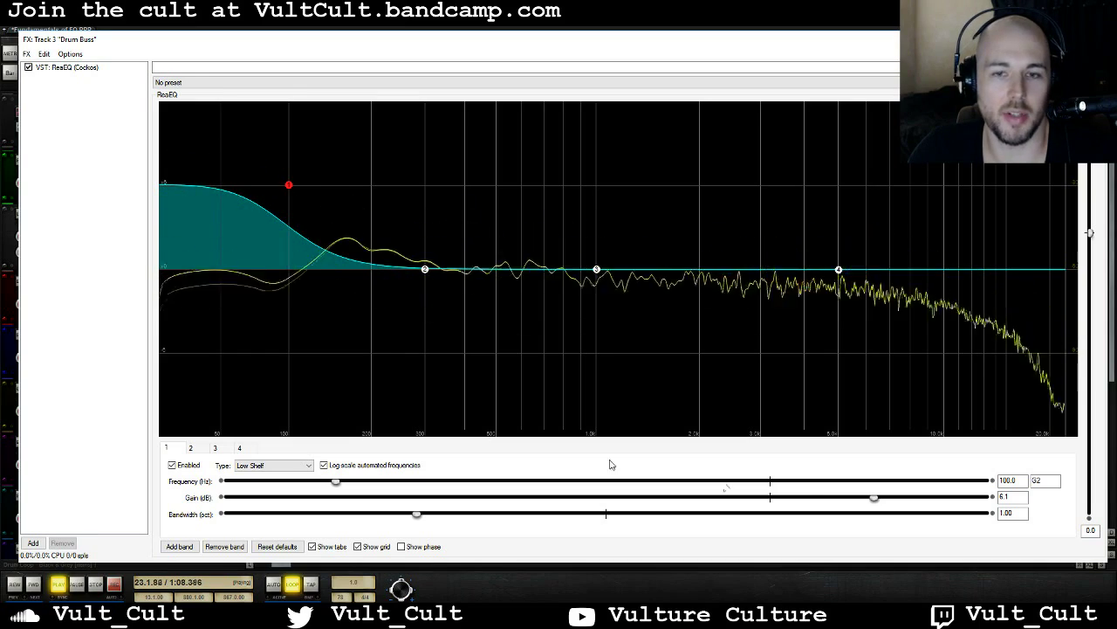
pyautogui.moveTo(860, 499); pyautogui.dragTo(773, 504)
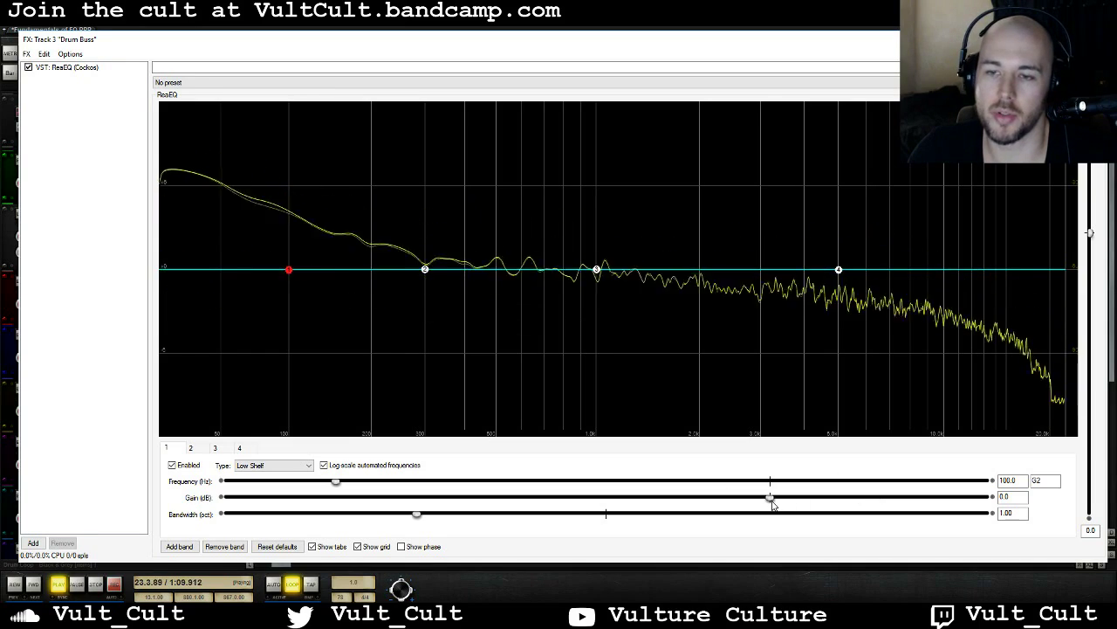
# Try a 3.6 dB bell boost at 1 kHz, reset it to 0, then select the 5000 Hz high shelf
pyautogui.click(596, 269)
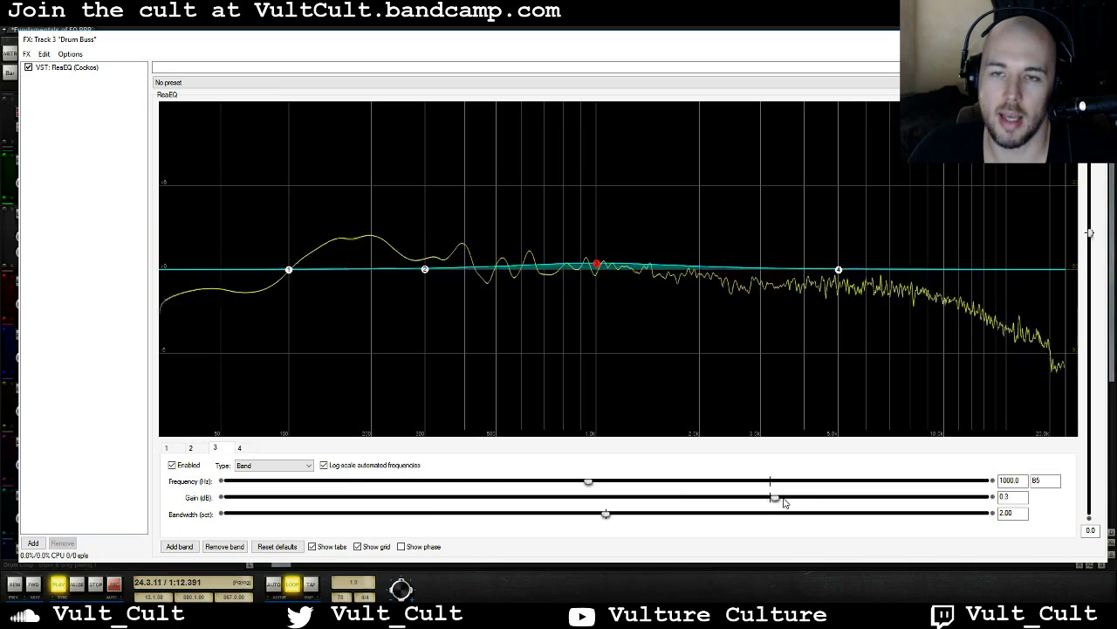
pyautogui.moveTo(774, 501); pyautogui.dragTo(830, 498)
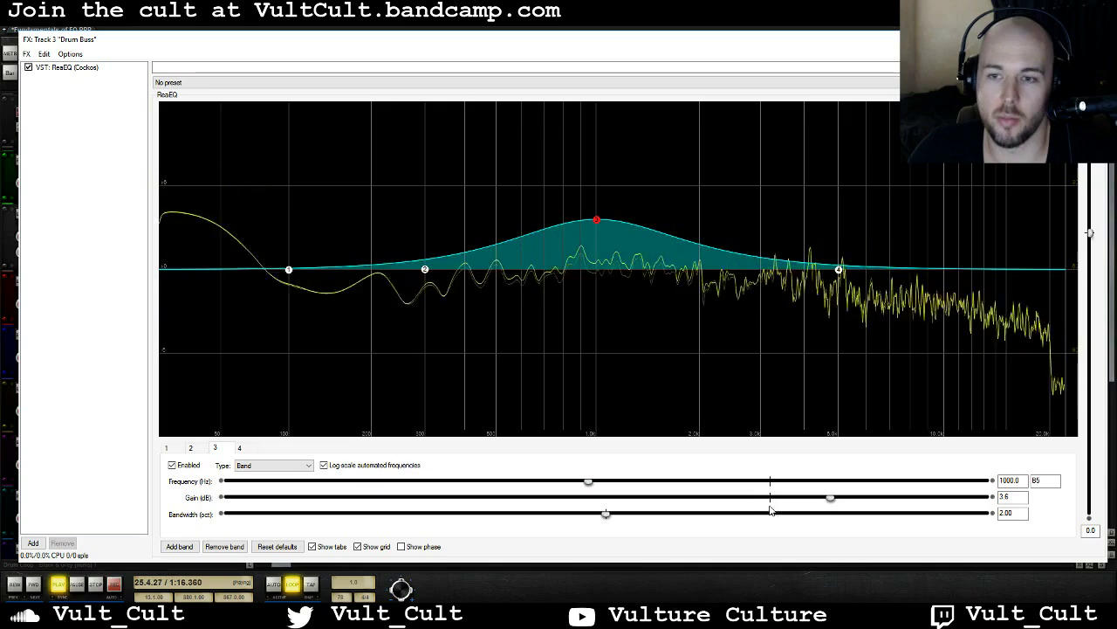
pyautogui.moveTo(830, 498); pyautogui.dragTo(865, 497)
pyautogui.click(838, 269)
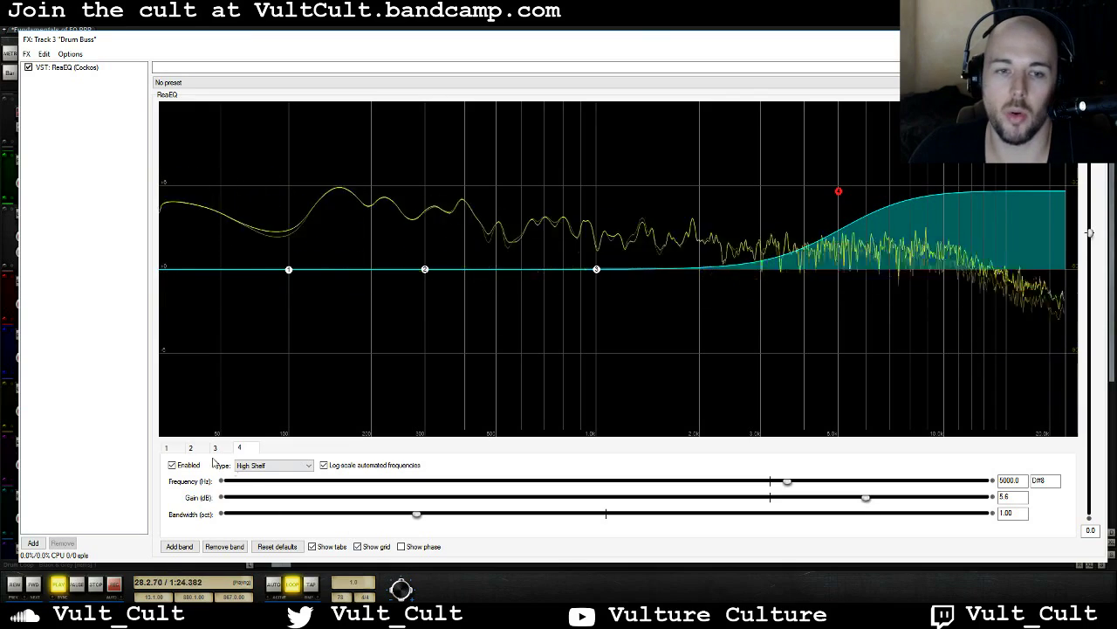
# Cut the 100 Hz low shelf to about -5.8 dB and the 5000 Hz high shelf to -6.1 dB
pyautogui.click(166, 447)
pyautogui.moveTo(774, 504); pyautogui.dragTo(691, 582)
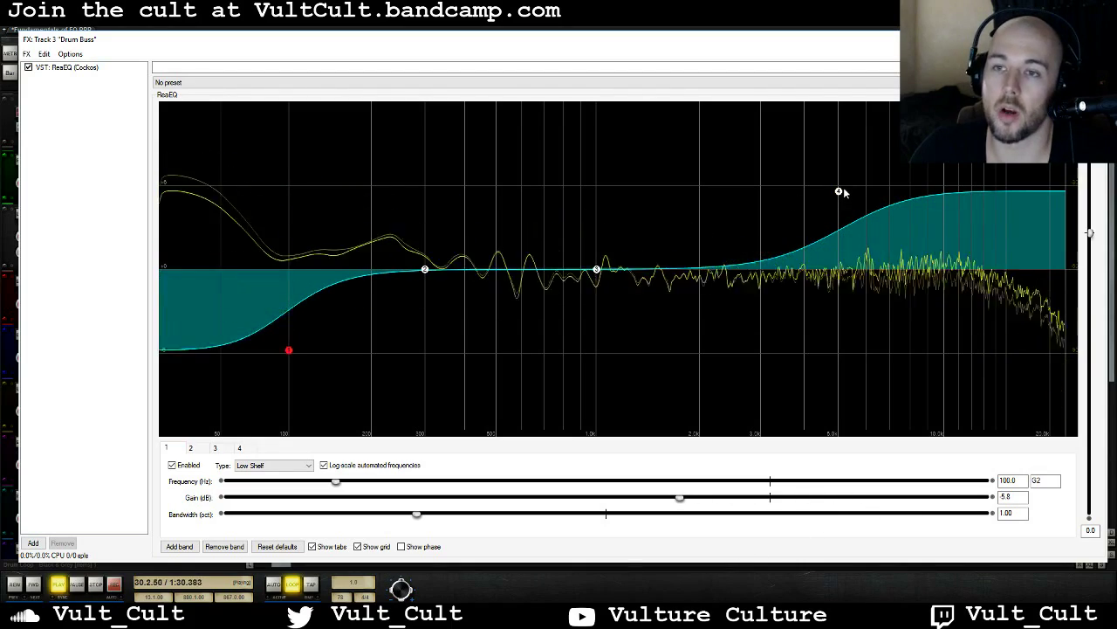
pyautogui.click(838, 190)
pyautogui.moveTo(866, 500); pyautogui.dragTo(676, 530)
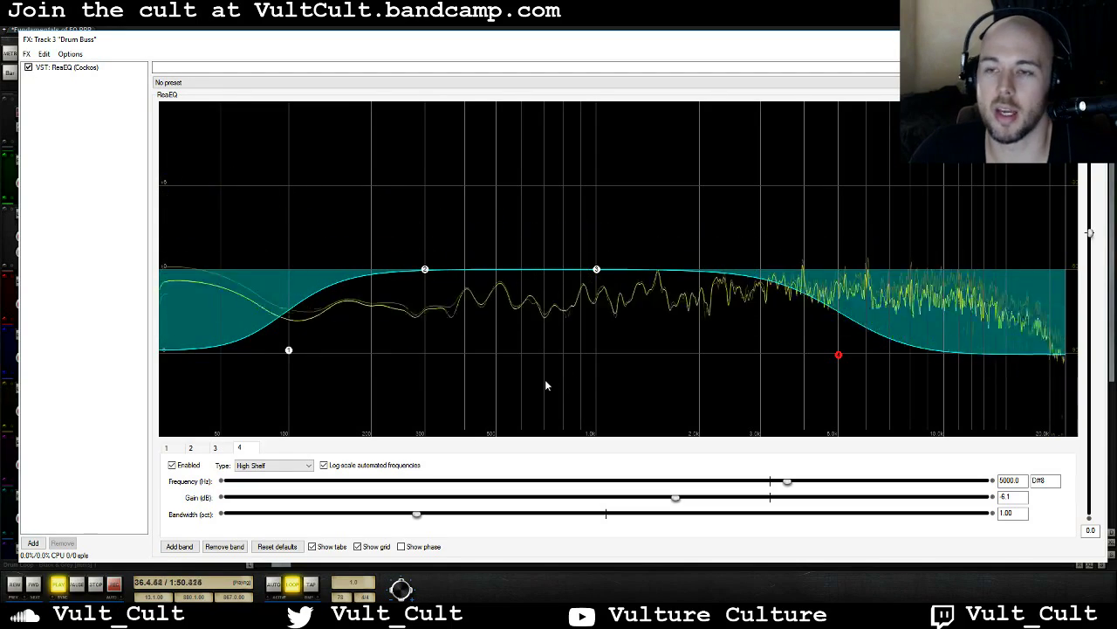
# Return the high shelf and low shelf nodes to the 0 dB line
pyautogui.moveTo(839, 358)
pyautogui.moveTo(839, 358); pyautogui.dragTo(840, 268)
pyautogui.moveTo(288, 349); pyautogui.dragTo(291, 276)
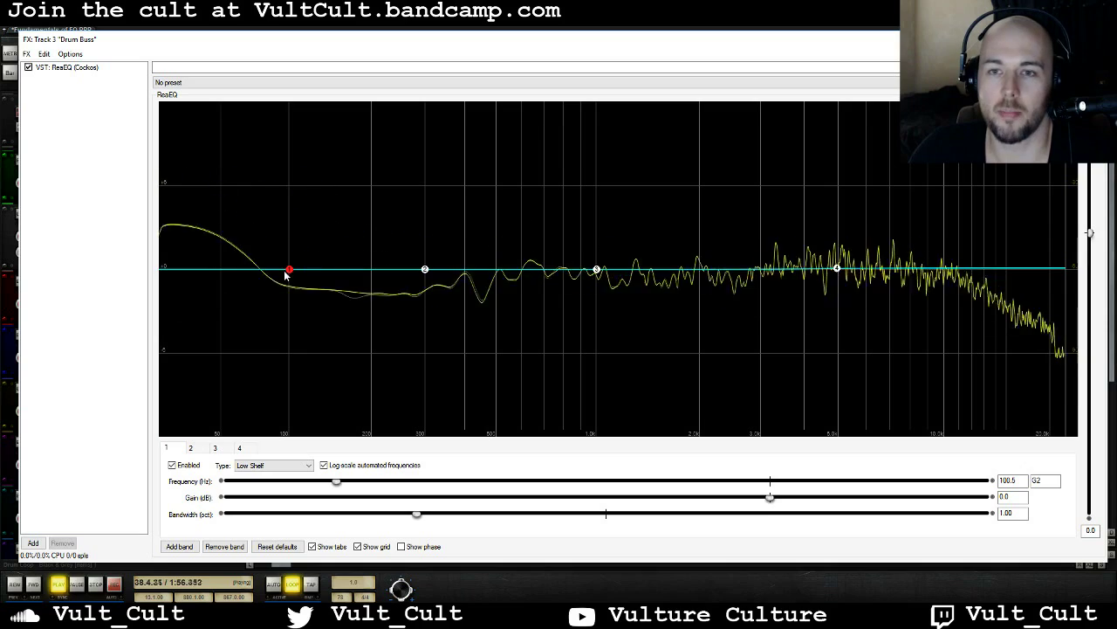
pyautogui.moveTo(291, 276)
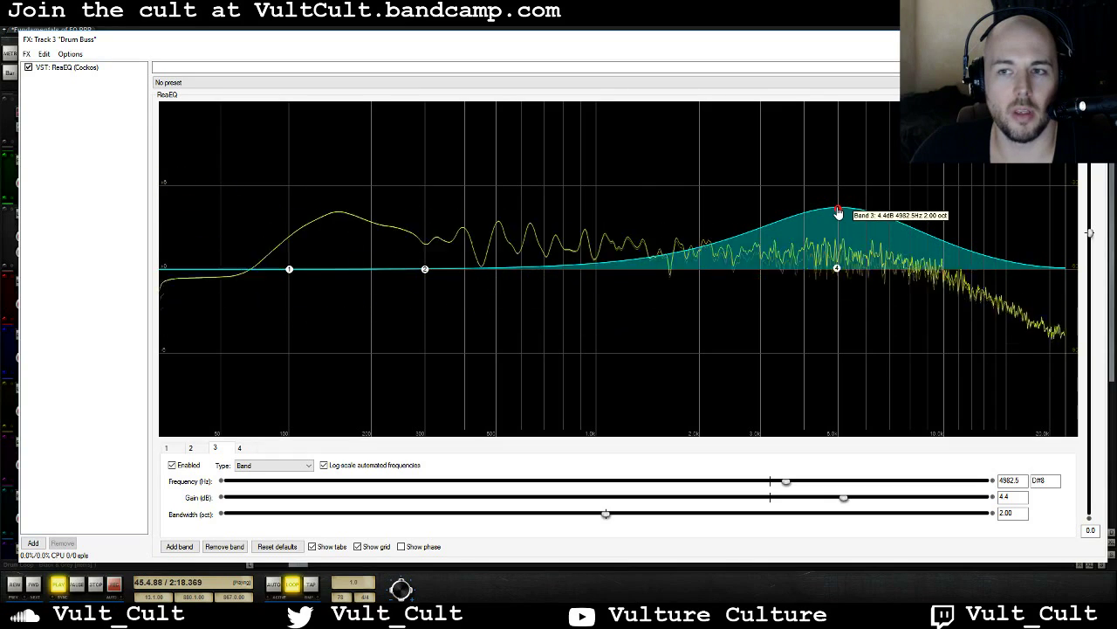
# Raise then pull the 5 kHz bell back to about 0.3 dB, and boost the high shelf 9.6 dB
pyautogui.moveTo(839, 213); pyautogui.dragTo(840, 111)
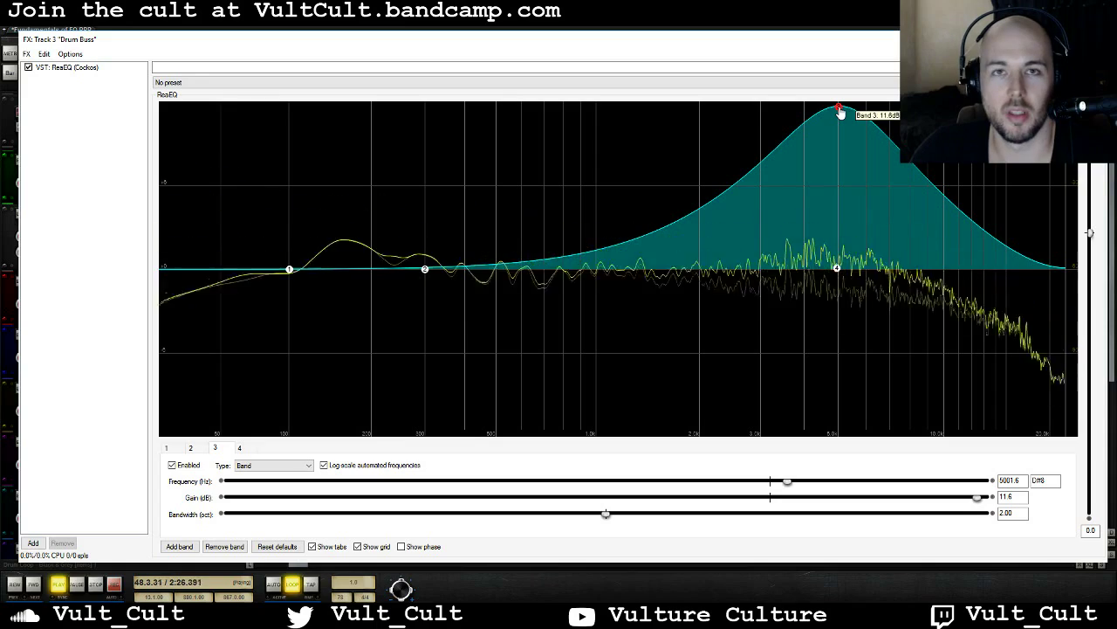
pyautogui.moveTo(840, 112); pyautogui.dragTo(838, 264)
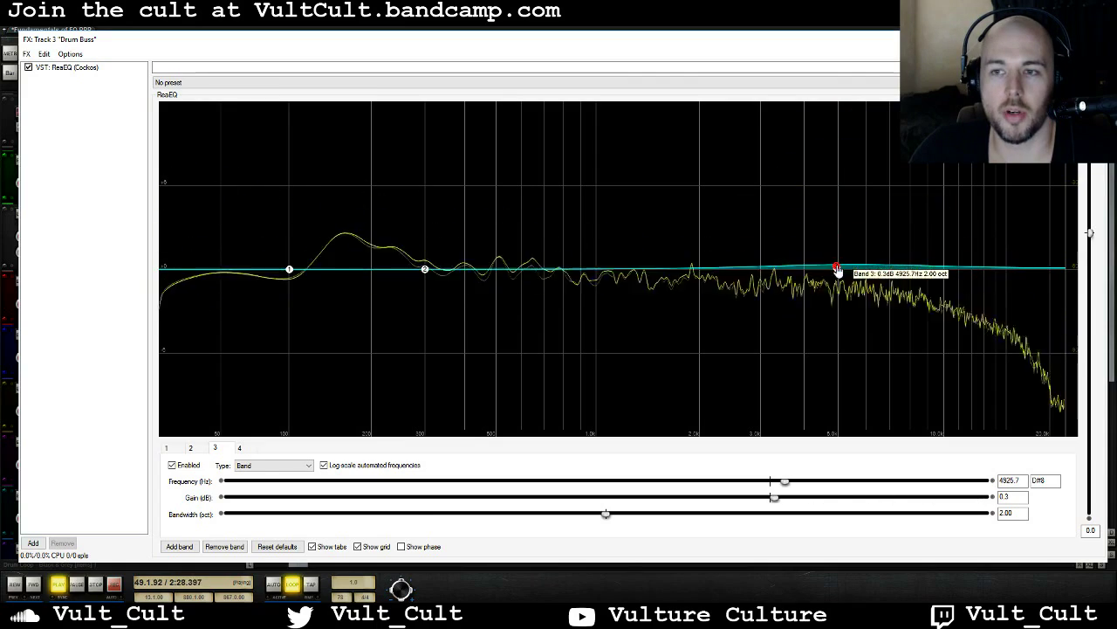
pyautogui.click(838, 264)
pyautogui.moveTo(840, 264); pyautogui.dragTo(841, 144)
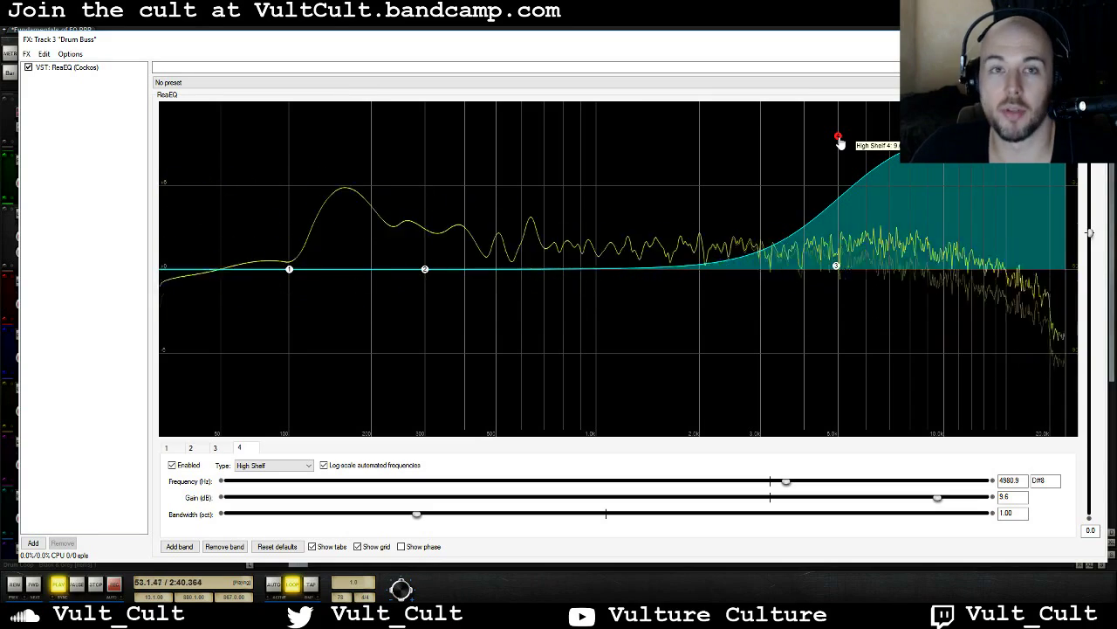
# Lower the high shelf to about 0.1 dB and stop playback
pyautogui.moveTo(841, 144); pyautogui.dragTo(838, 267)
pyautogui.press('space')
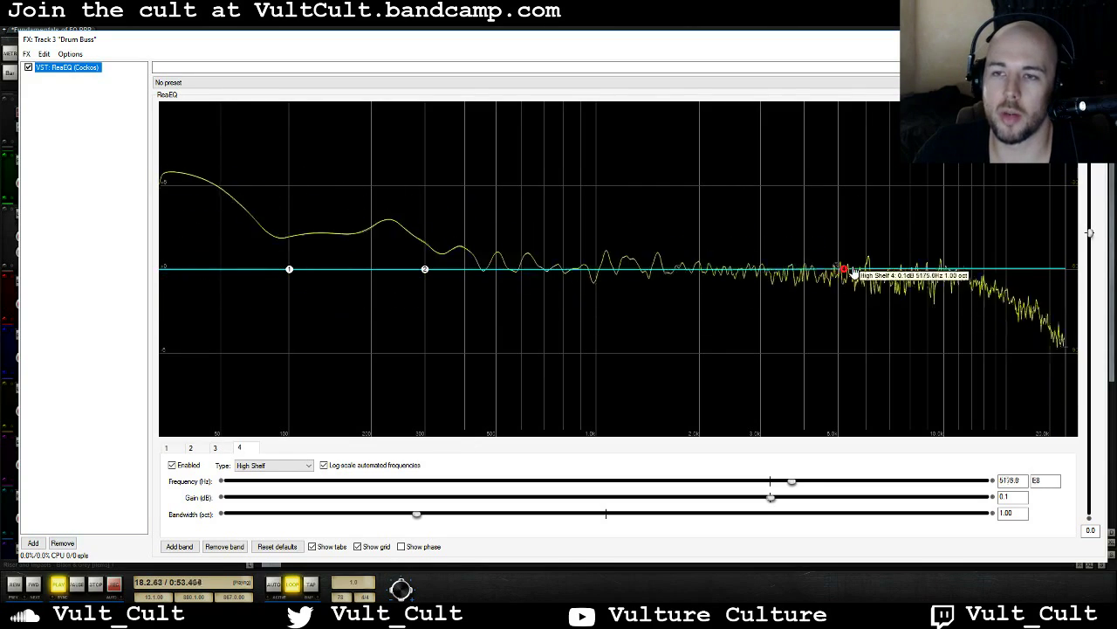
# Set the high shelf to +8.0 dB near 4980 Hz, then raise the low shelf boost
pyautogui.moveTo(852, 227); pyautogui.dragTo(840, 176)
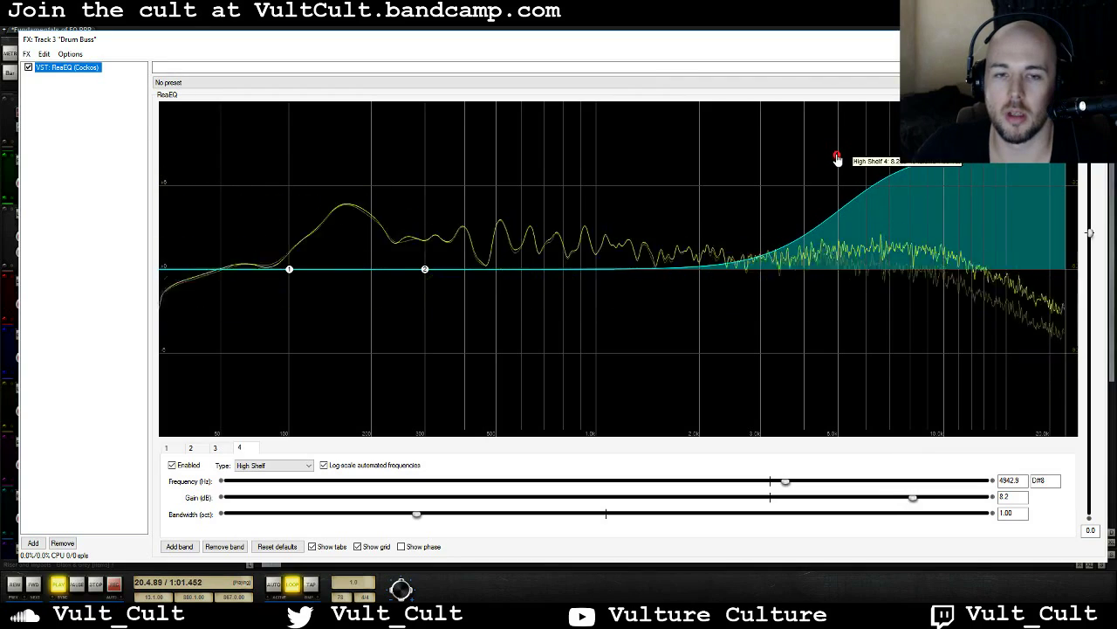
pyautogui.moveTo(837, 159); pyautogui.dragTo(837, 164)
pyautogui.rightClick(838, 164)
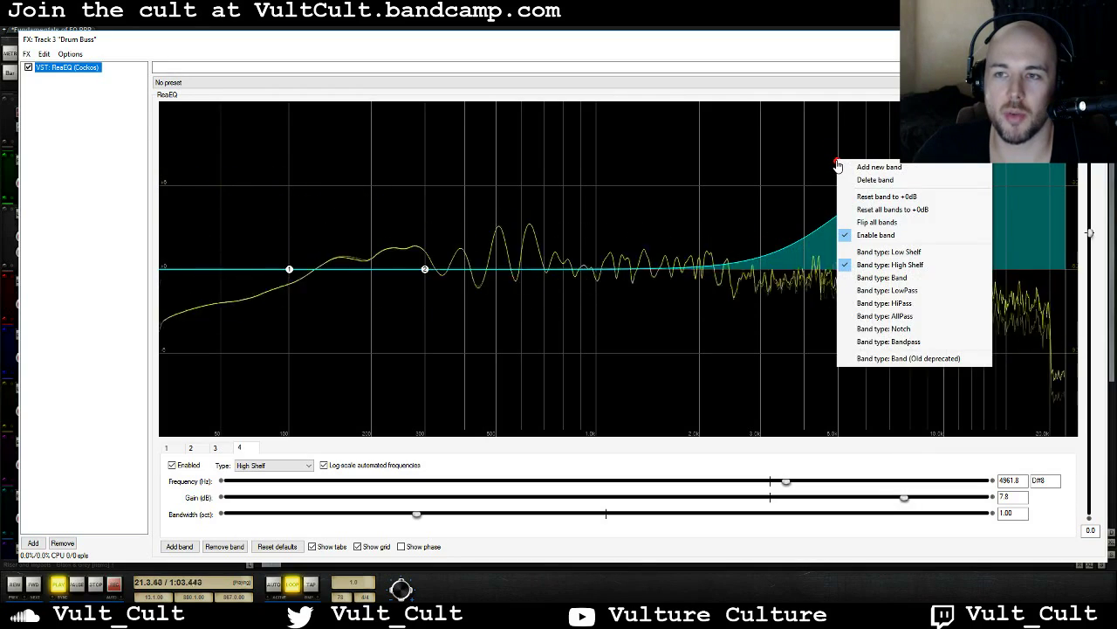
pyautogui.press('Escape')
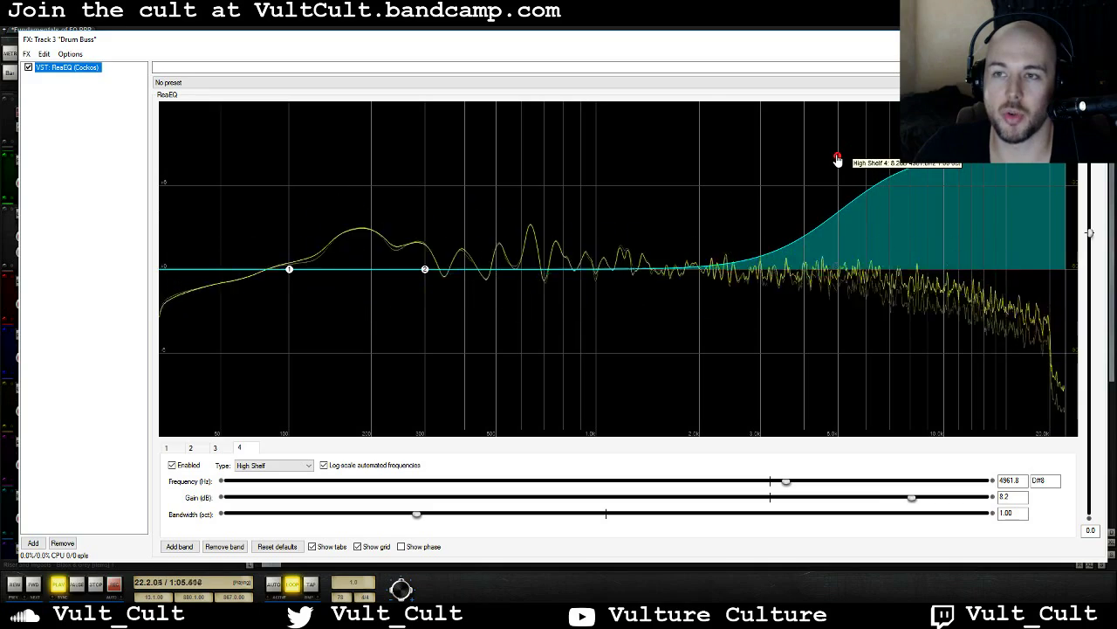
pyautogui.moveTo(838, 159); pyautogui.dragTo(839, 162)
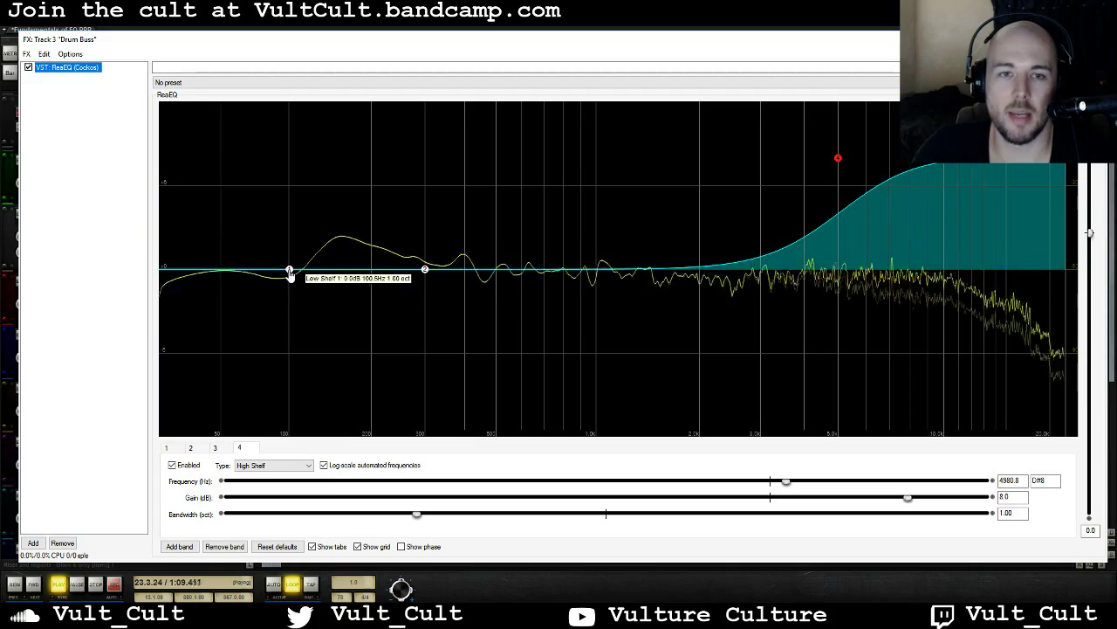
pyautogui.moveTo(289, 272); pyautogui.dragTo(289, 187)
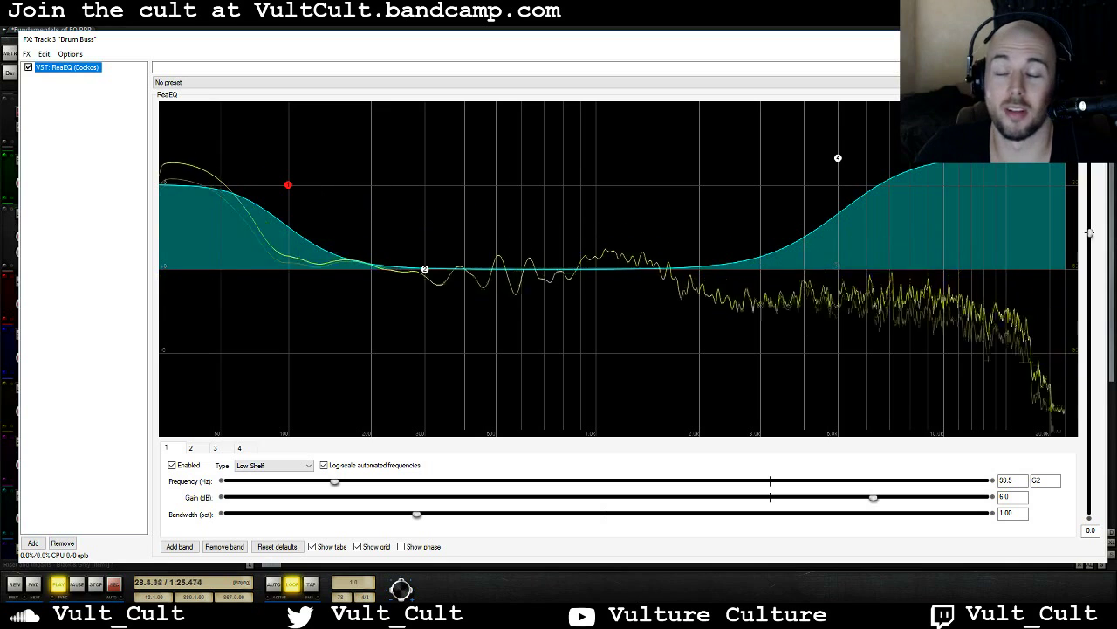
# Bypass ReaEQ to hear the dry drums, then re-enable it to compare
pyautogui.click(28, 67)
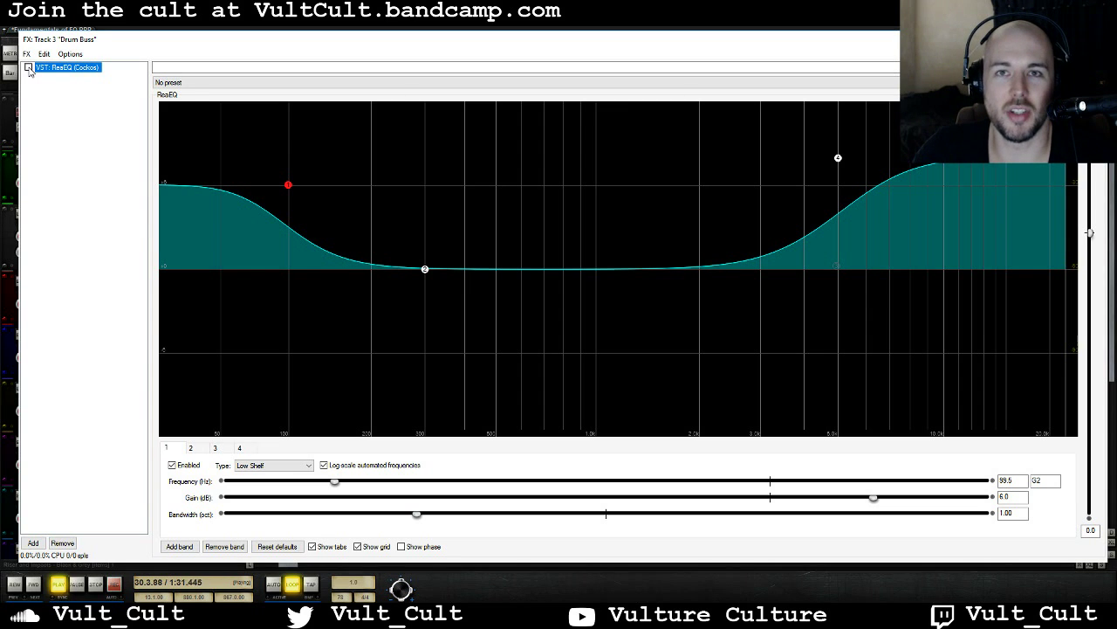
pyautogui.click(28, 67)
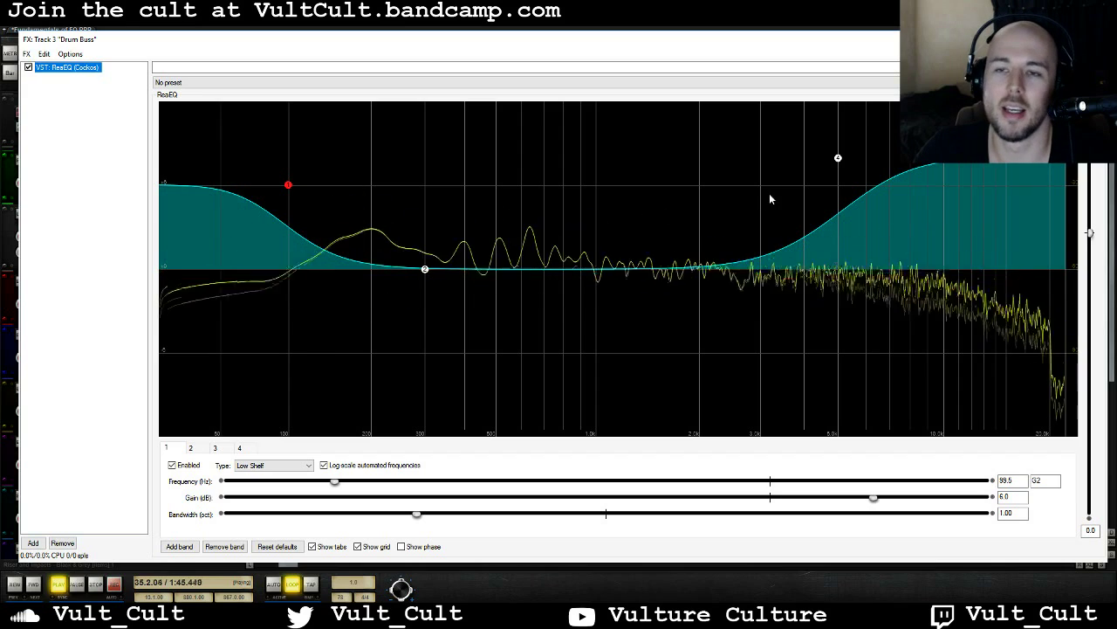
# Stop playback, flatten both low and high shelves, and restart playback
pyautogui.press('space')
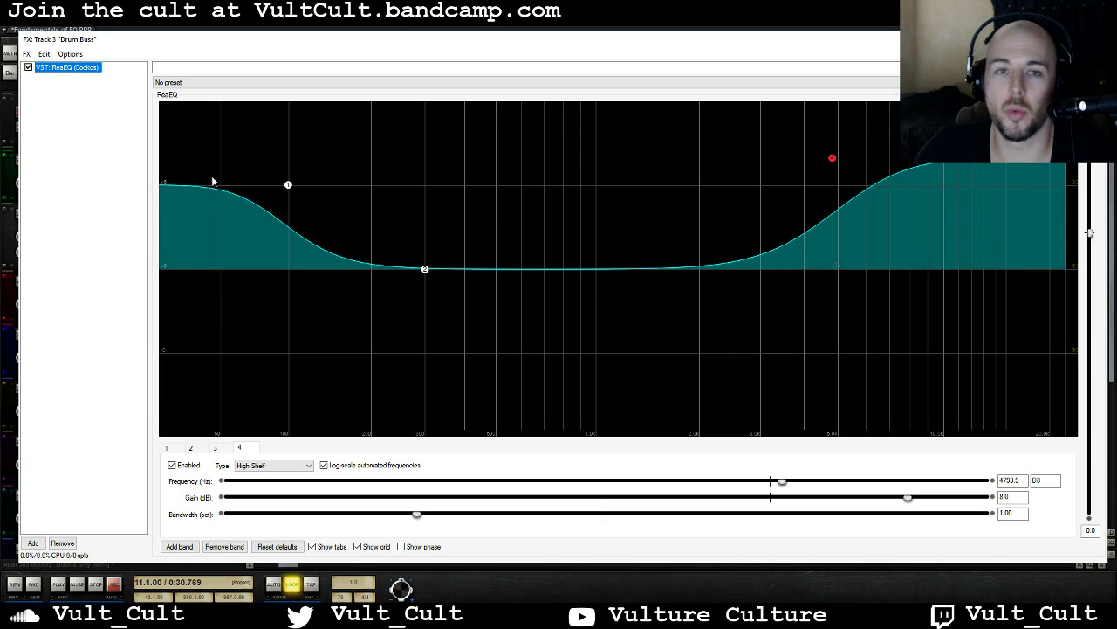
pyautogui.moveTo(288, 189); pyautogui.dragTo(291, 266)
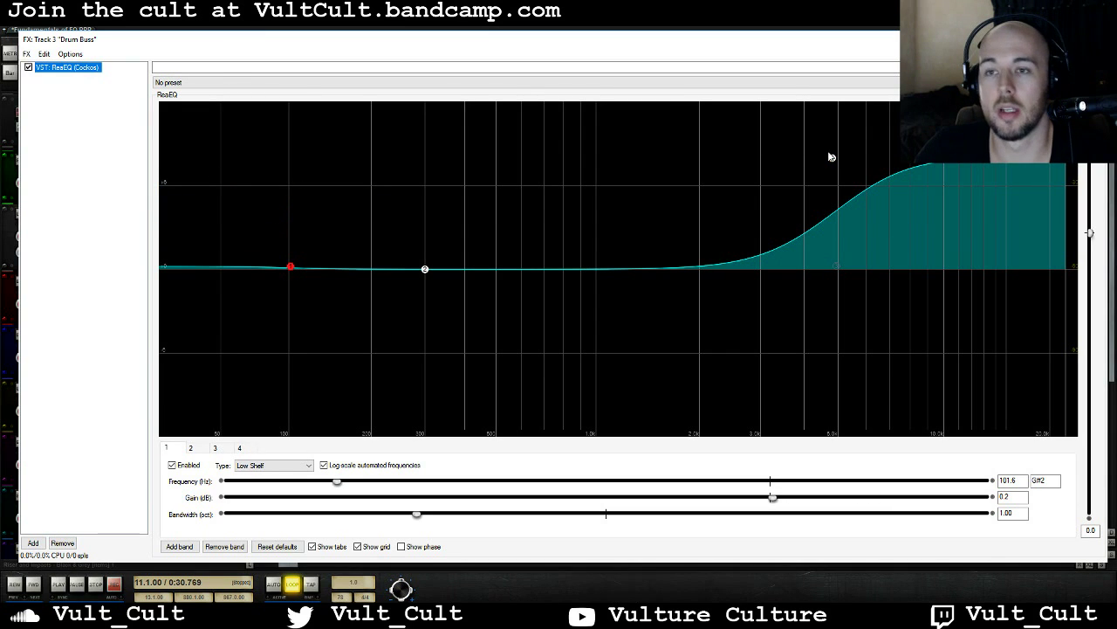
pyautogui.moveTo(831, 157); pyautogui.dragTo(837, 266)
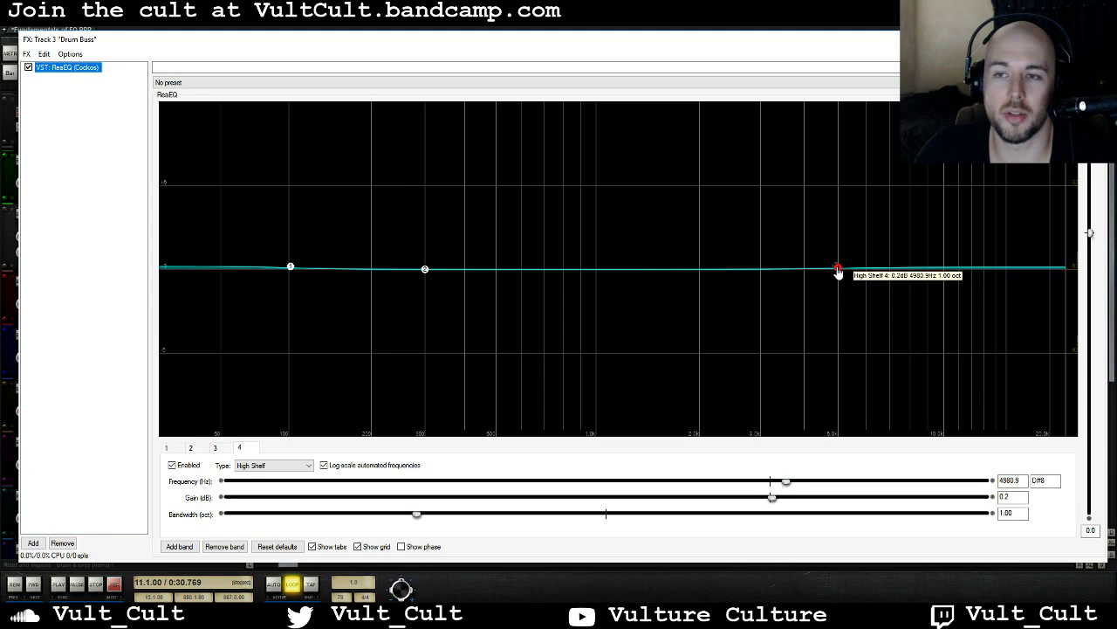
pyautogui.press('space')
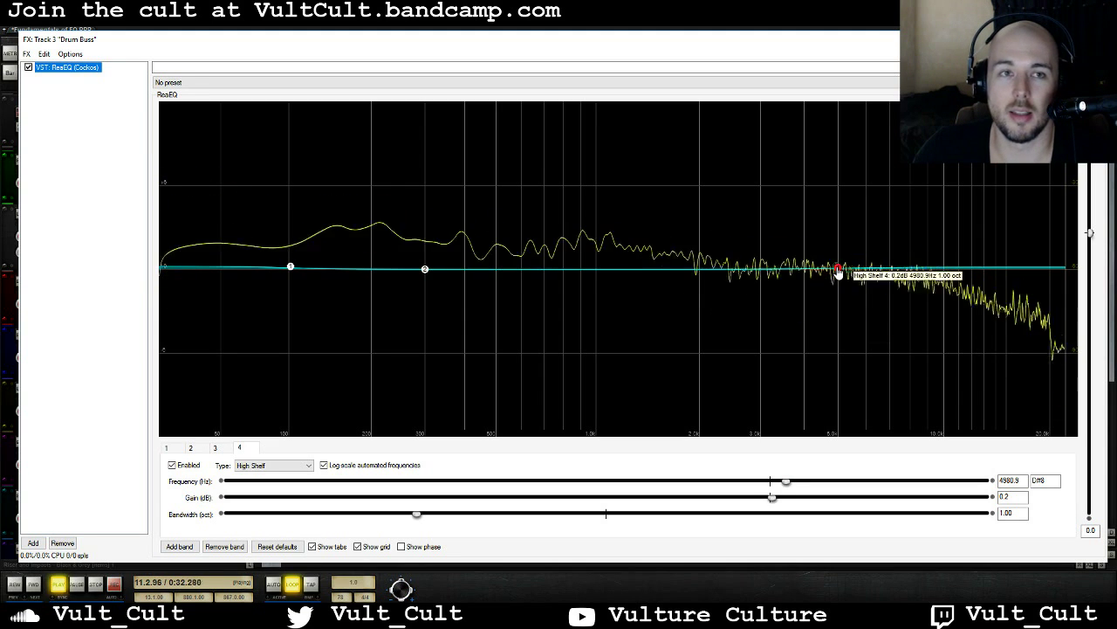
# Sweep the high shelf to about 3.8 kHz with an 8 dB boost
pyautogui.moveTo(837, 272); pyautogui.dragTo(596, 190)
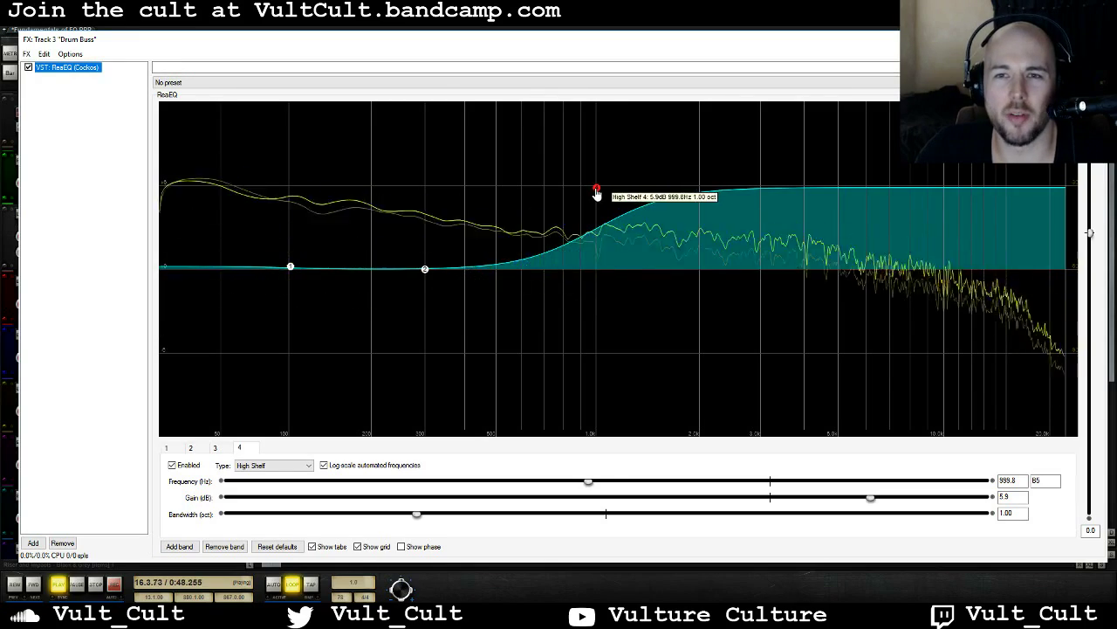
pyautogui.moveTo(596, 188); pyautogui.dragTo(762, 190)
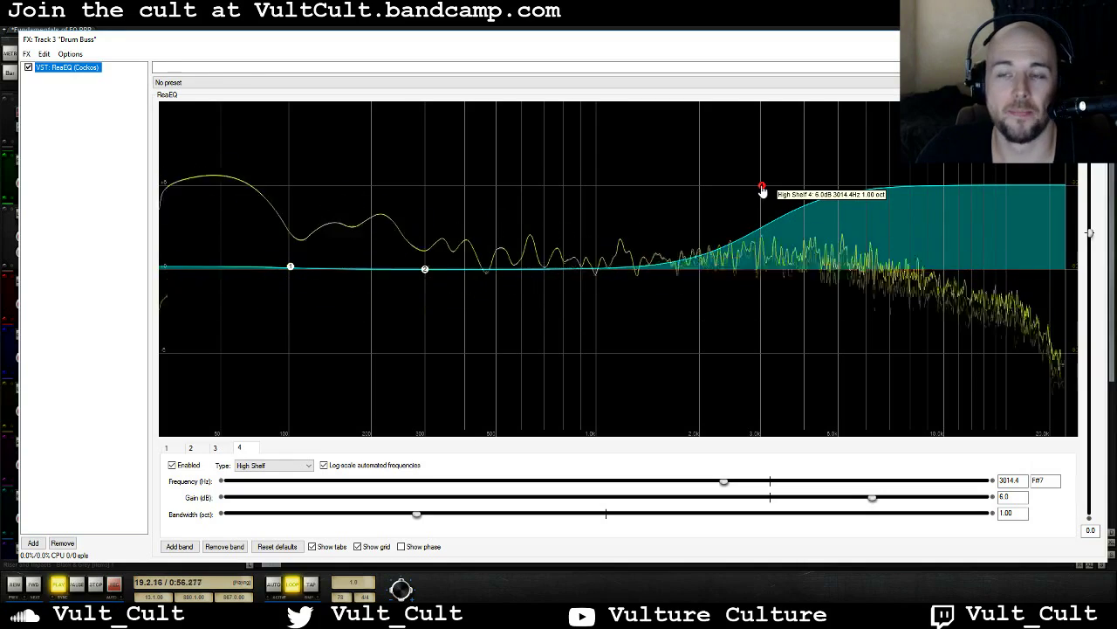
pyautogui.moveTo(762, 188); pyautogui.dragTo(797, 161)
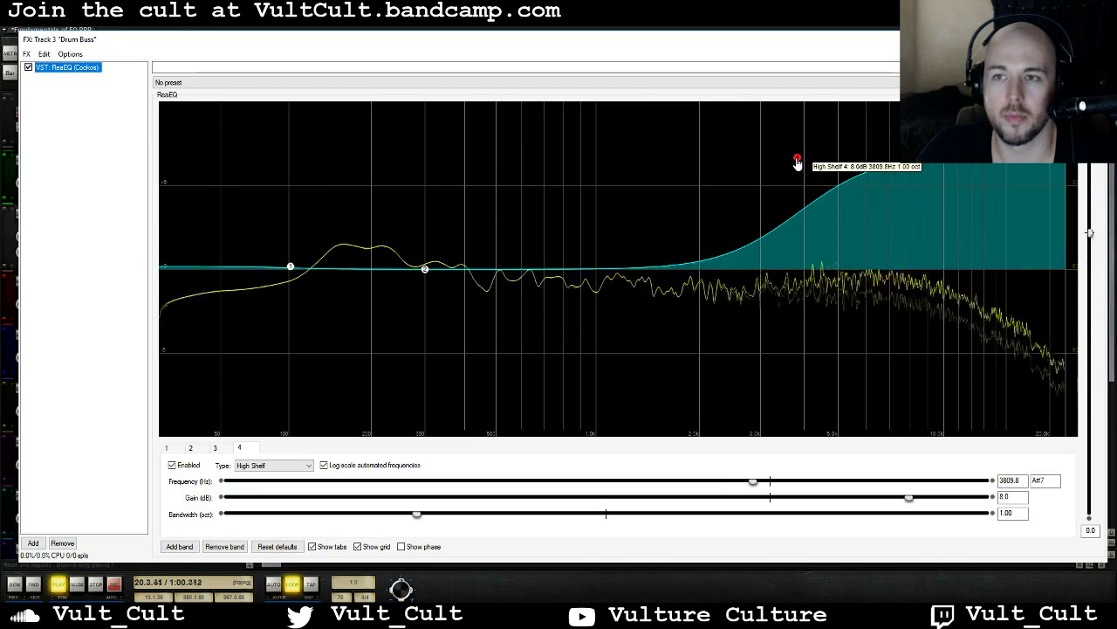
# Move the low shelf corner up to about 300 Hz
pyautogui.moveTo(289, 262); pyautogui.dragTo(486, 192)
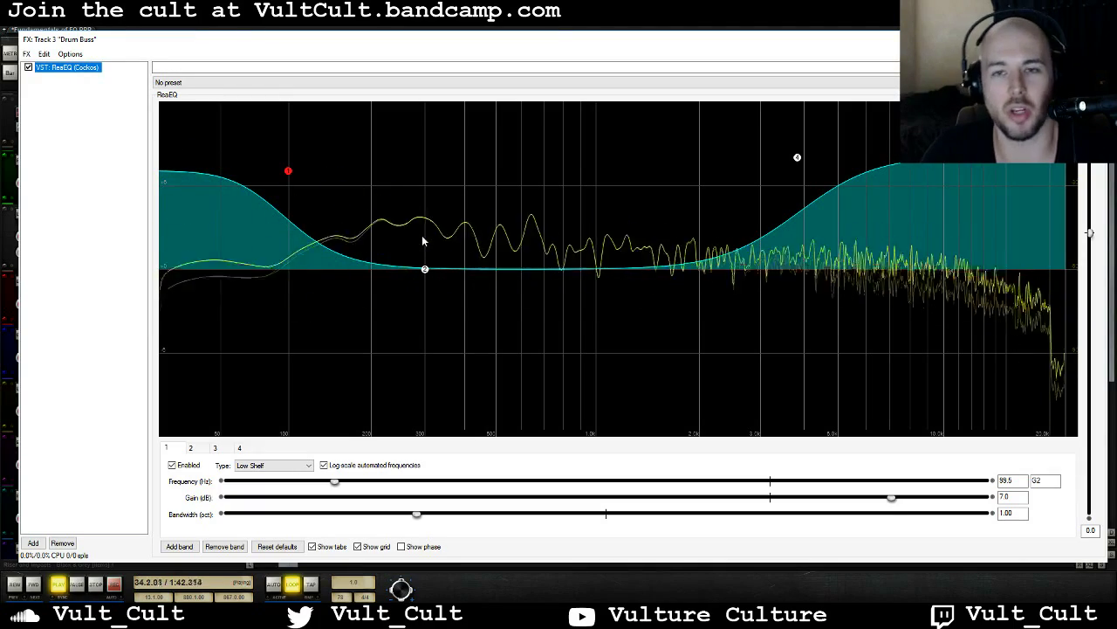
# Move band 2 up toward 1 kHz and enable band 3 as a 1995.9 Hz, +3.3 dB bell boost
pyautogui.moveTo(426, 274); pyautogui.dragTo(598, 274)
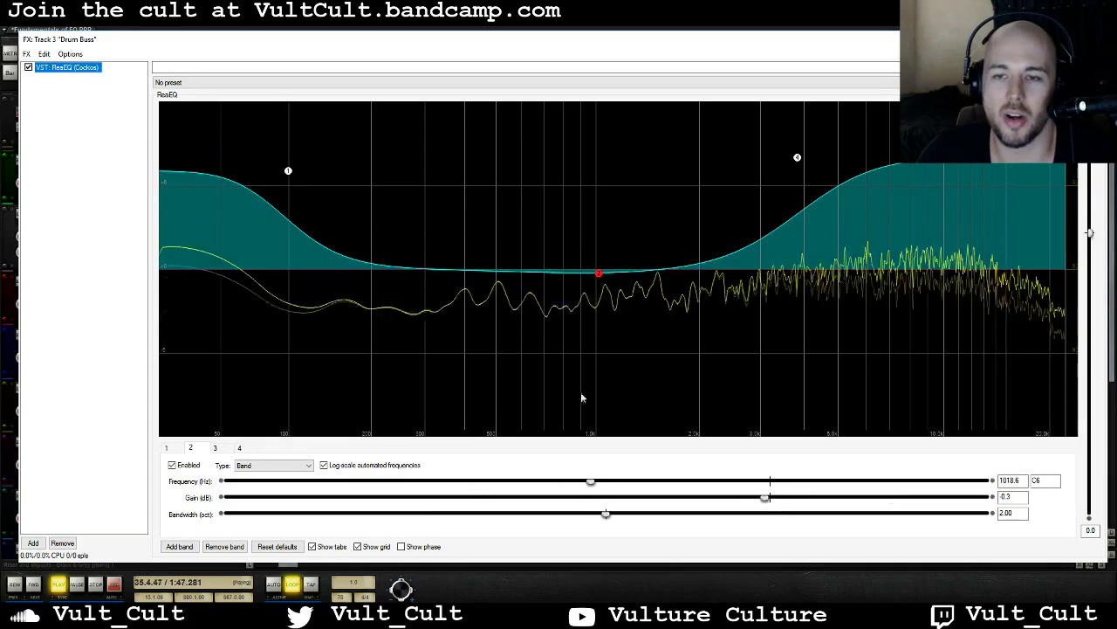
pyautogui.click(200, 450)
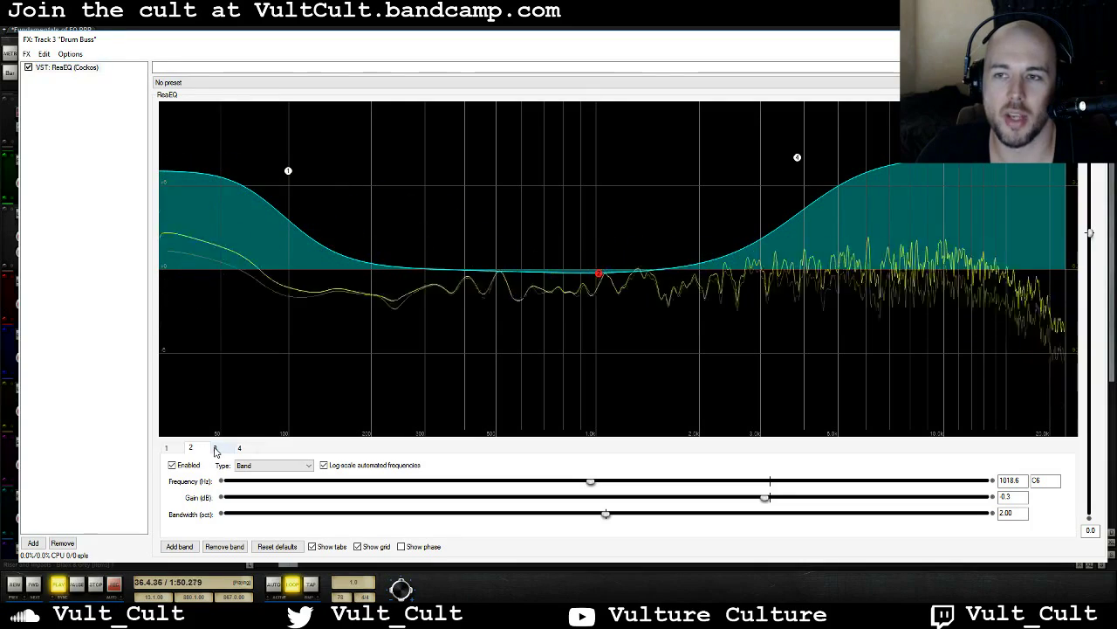
pyautogui.click(214, 448)
pyautogui.moveTo(835, 265); pyautogui.dragTo(699, 226)
pyautogui.doubleClick(699, 226)
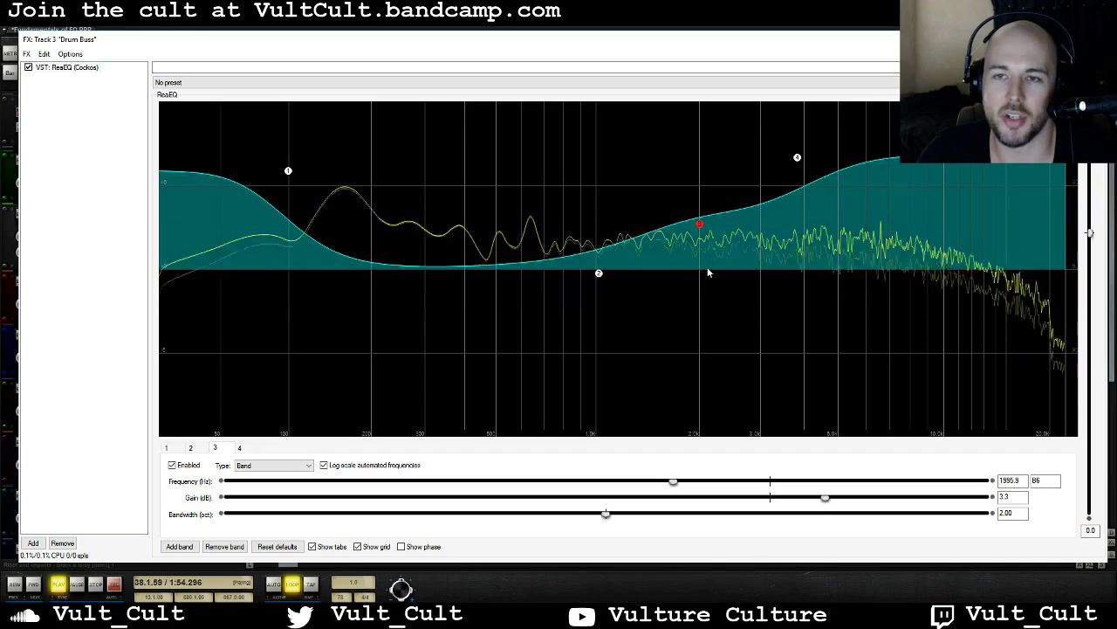
# Disable band 3 again, reselect band 2, and stop playback
pyautogui.doubleClick(699, 224)
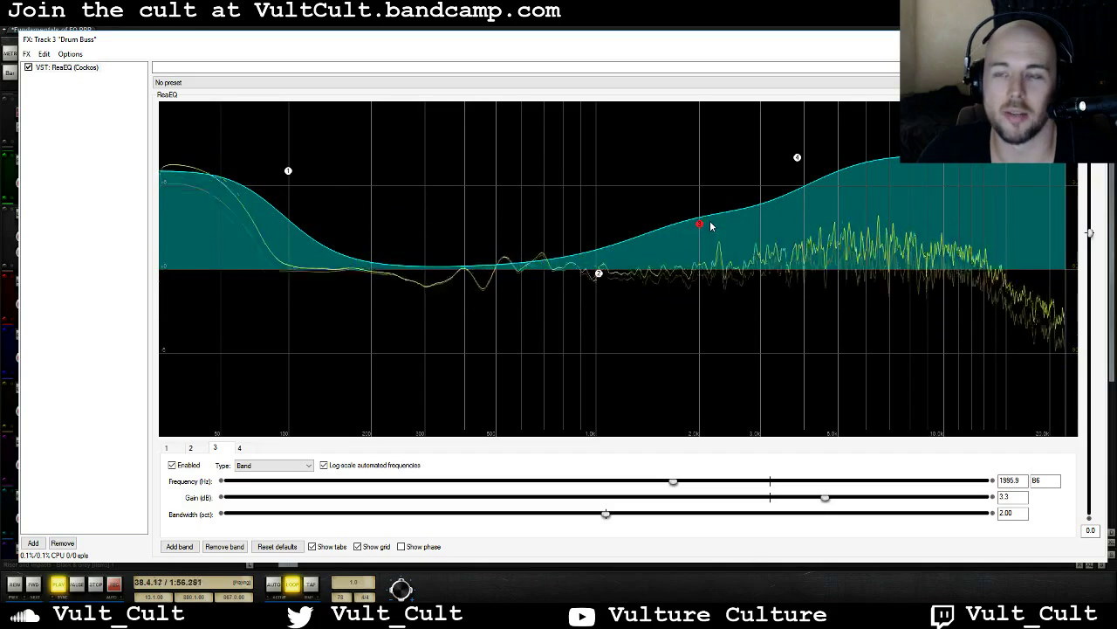
pyautogui.click(599, 273)
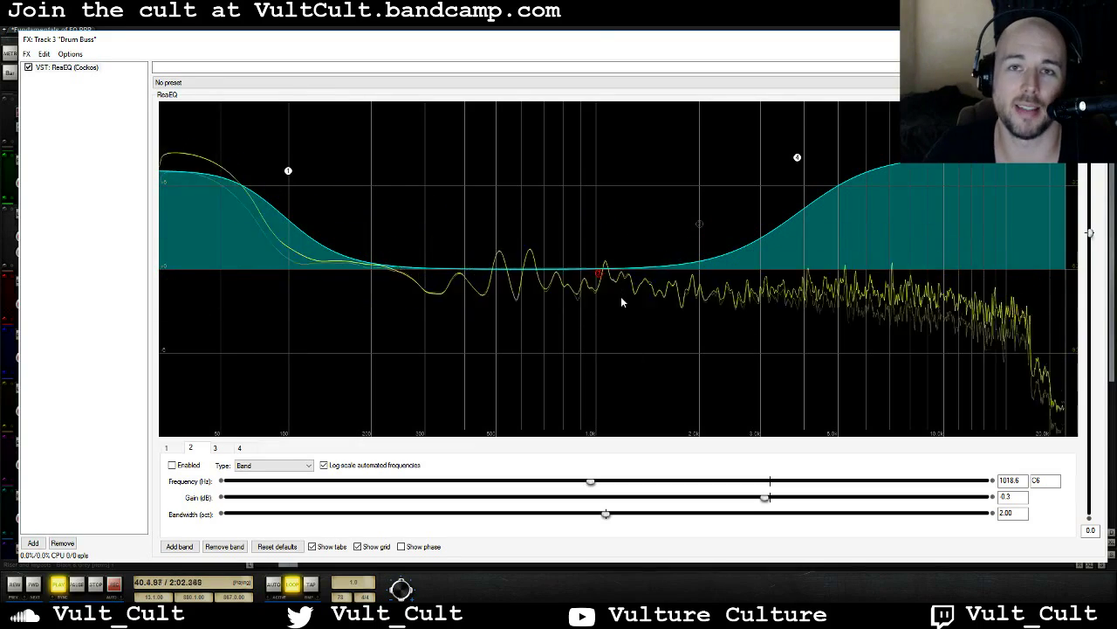
pyautogui.press('space')
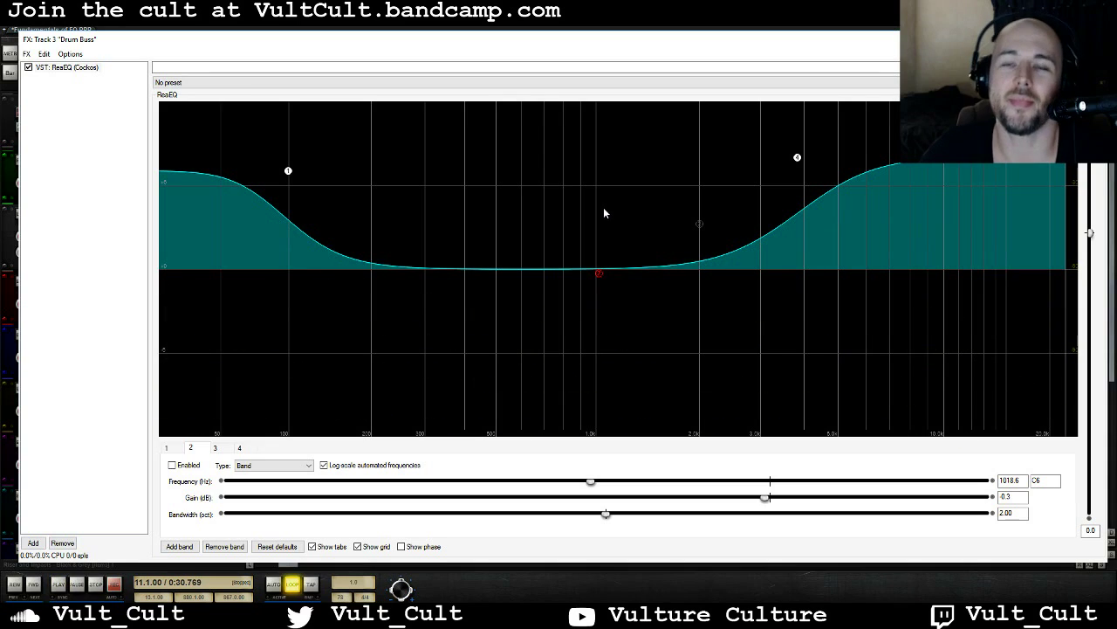